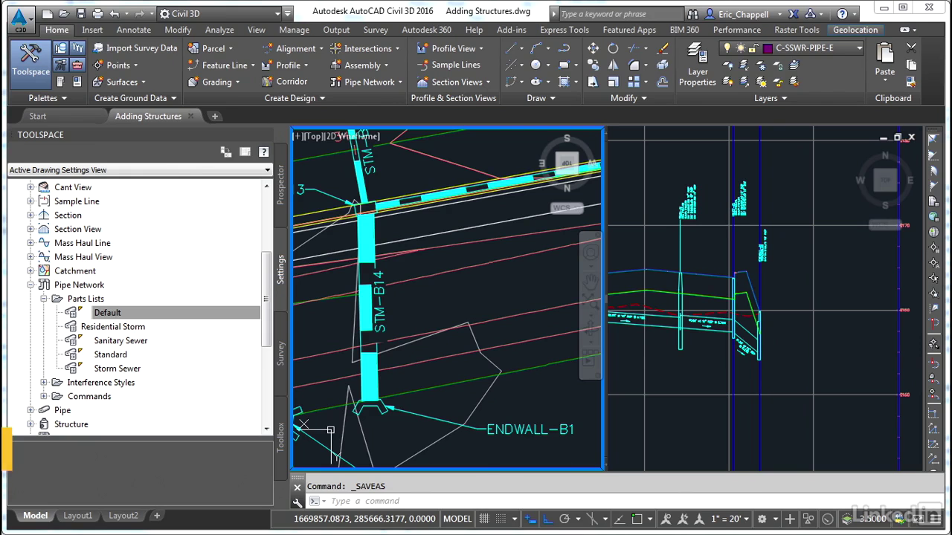
Step: Open the Residential Storm parts list for editing and expand its structures down to the Null Structure part
right_click(116, 327)
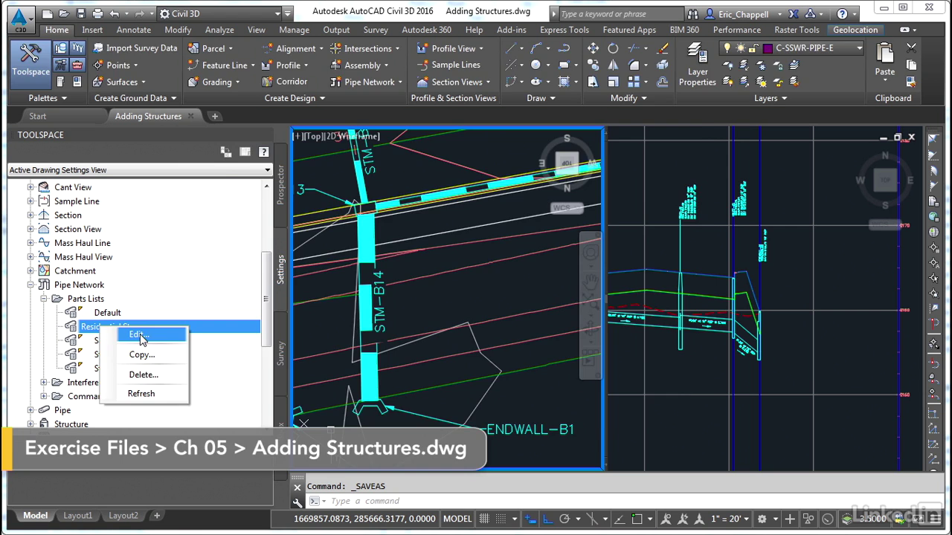
left_click(140, 335)
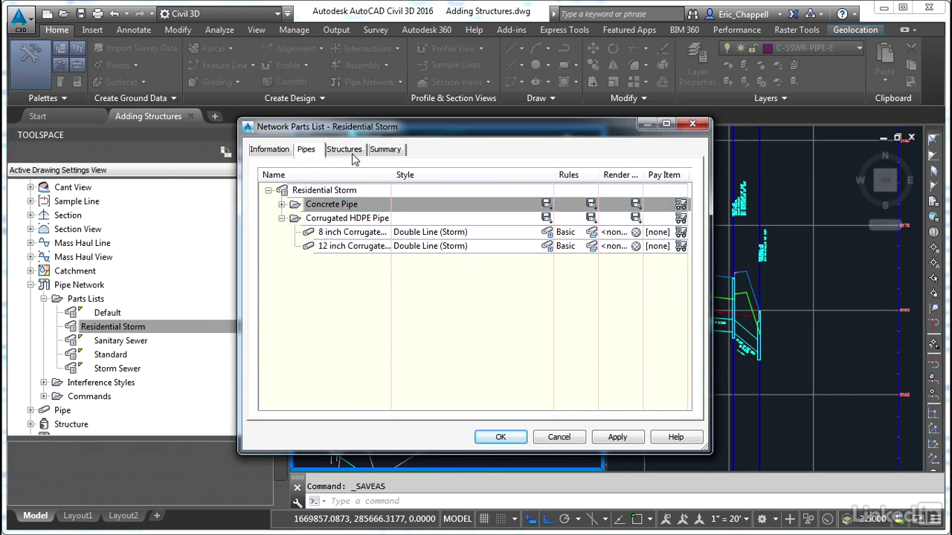
left_click(346, 149)
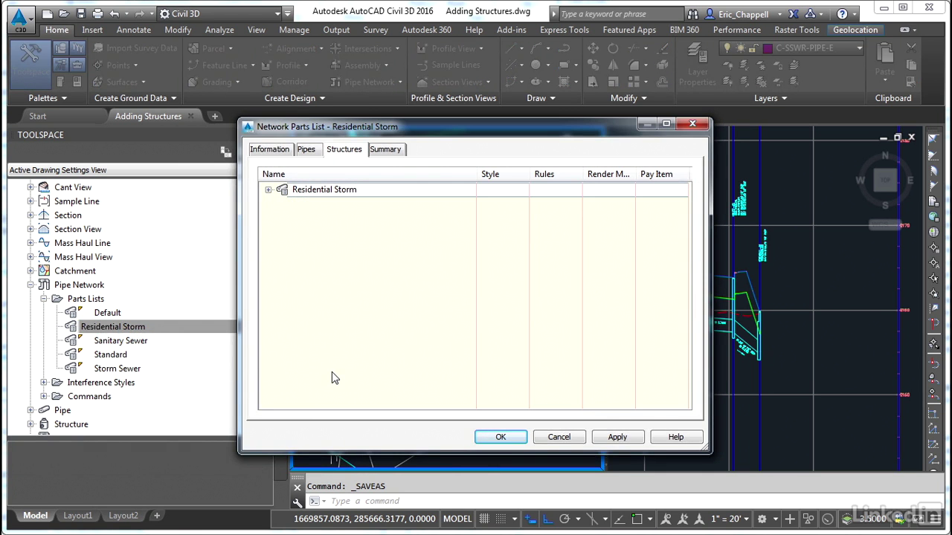
left_click(269, 190)
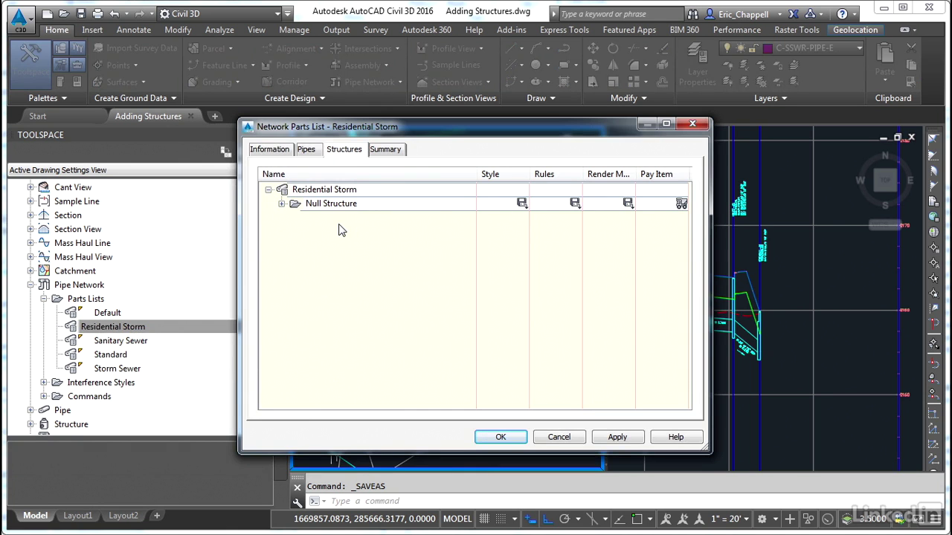
left_click(282, 204)
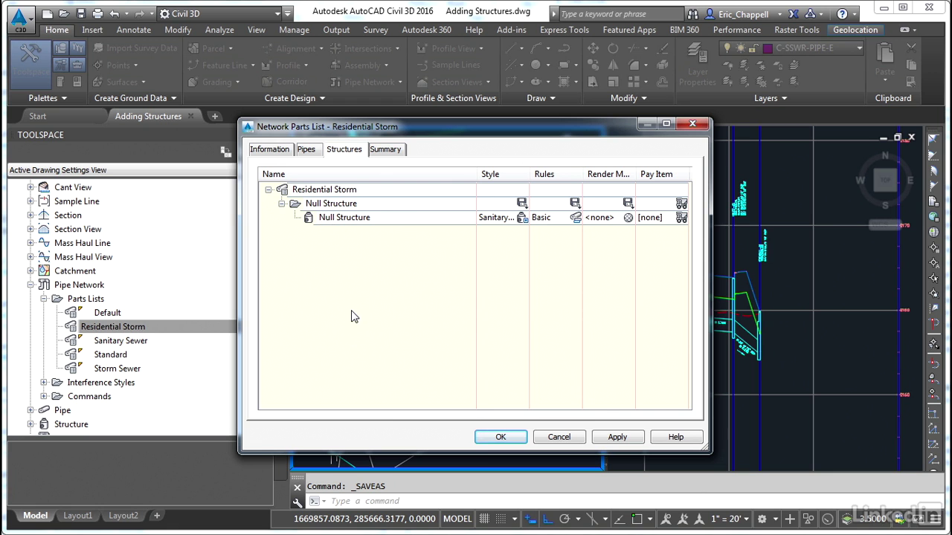
Step: Add the Rectangular Junction Structure NF part family to the Residential Storm structures
right_click(347, 190)
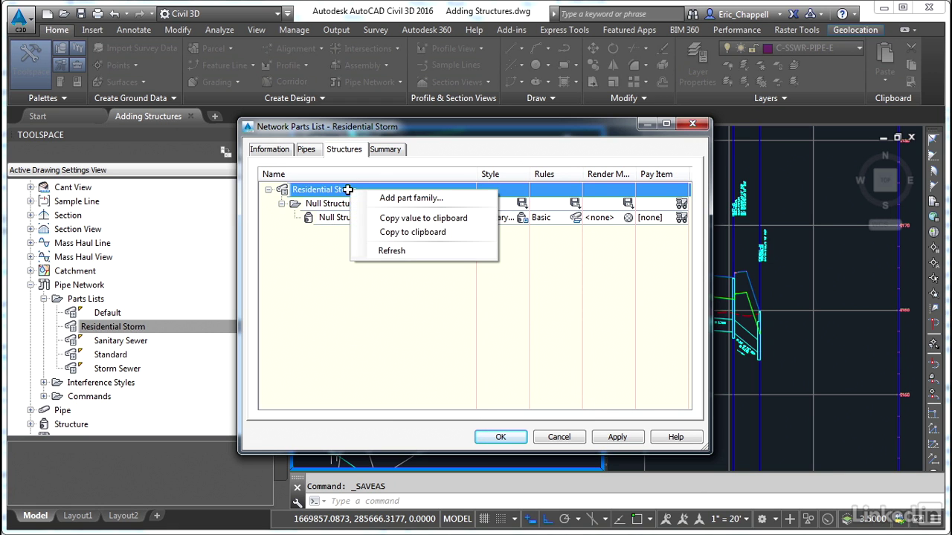
left_click(387, 200)
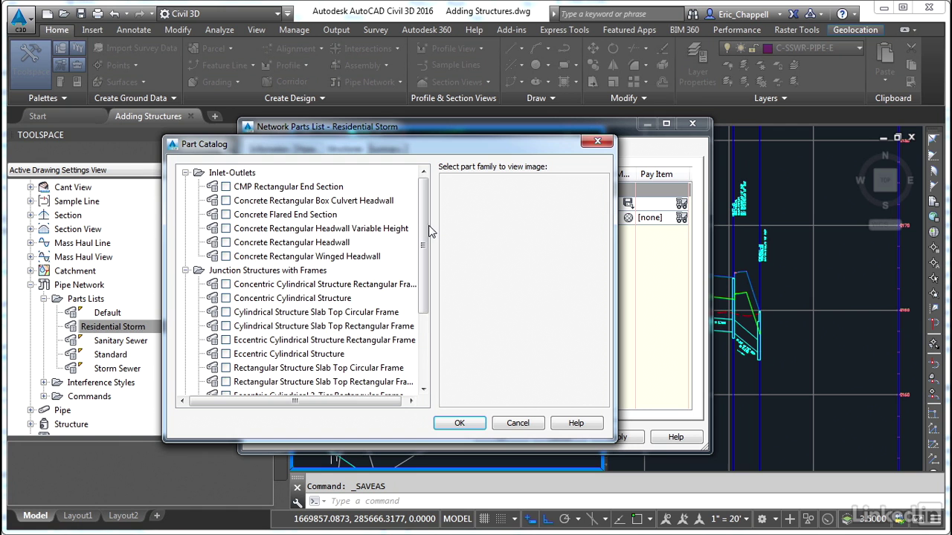
left_click_drag(429, 232, 428, 308)
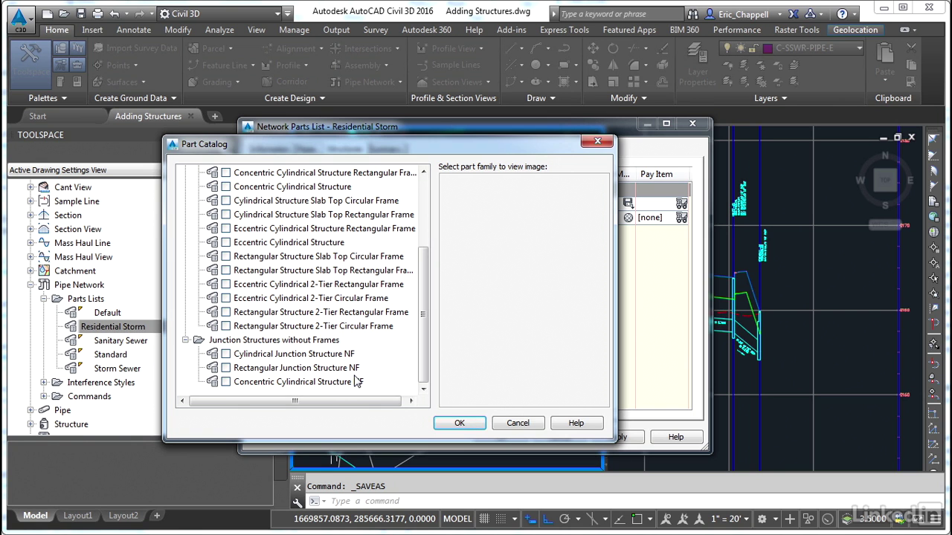
left_click(226, 367)
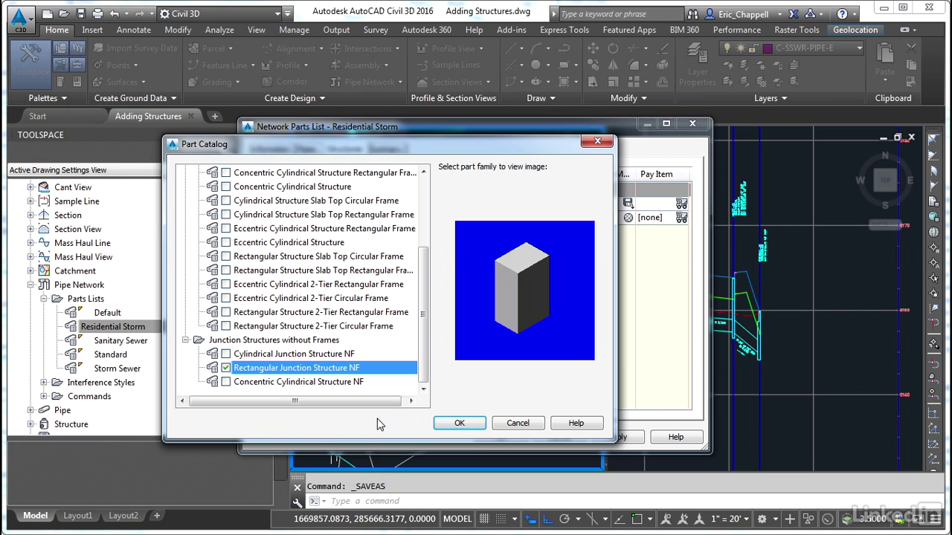
left_click(447, 424)
Step: Begin a new part size for the Rectangular Junction Structure NF family with an inner structure length of 48 inches
right_click(328, 218)
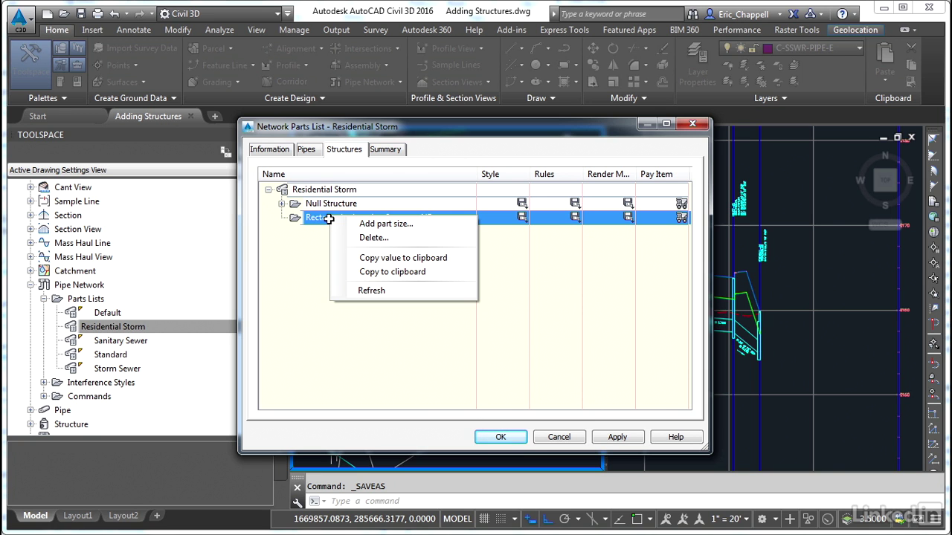
left_click(362, 223)
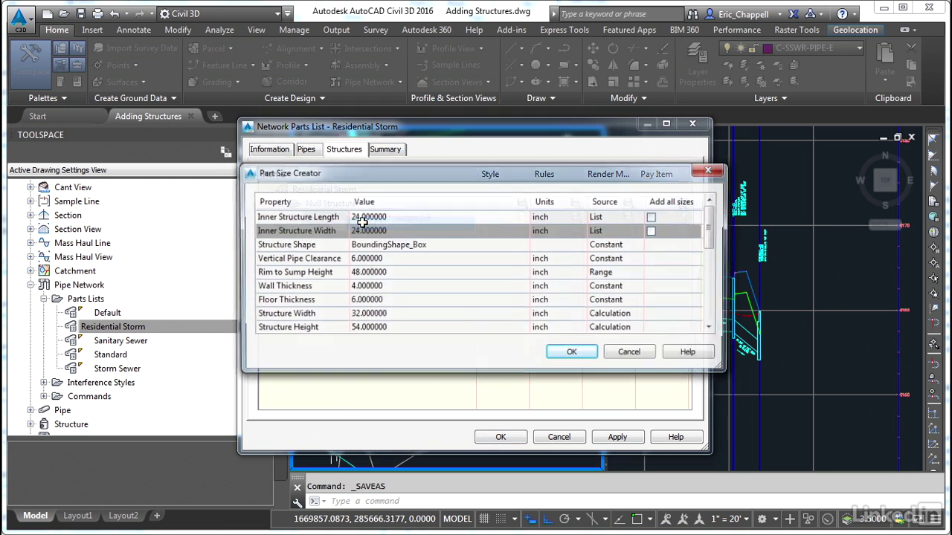
left_click(381, 220)
left_click(381, 220)
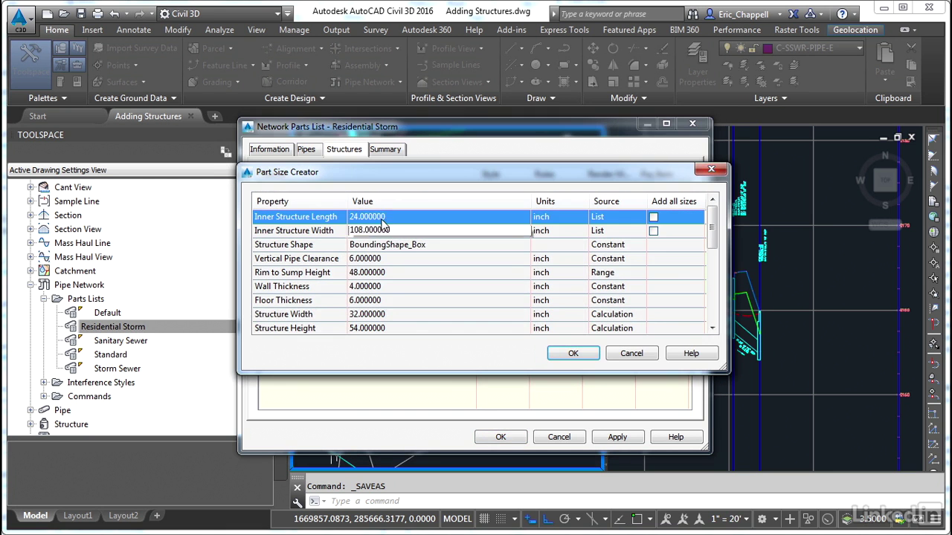
left_click(383, 221)
left_click(378, 252)
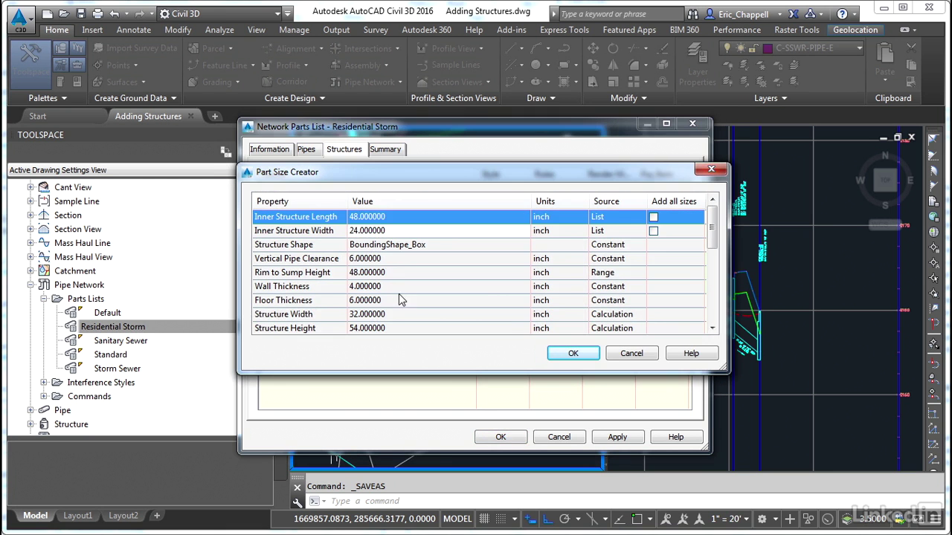
Step: Try an inner structure length of 60 inches and set it back to 48 inches
left_click(370, 216)
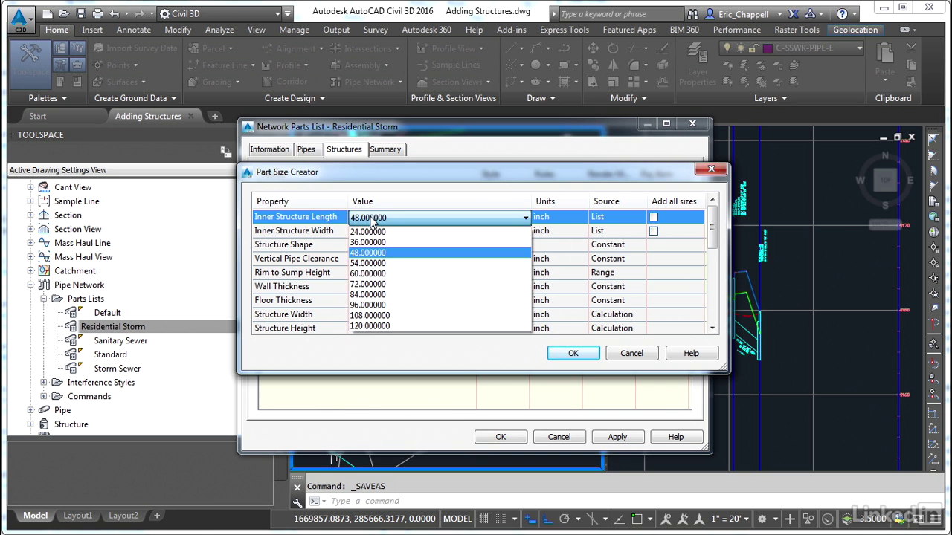
left_click(369, 274)
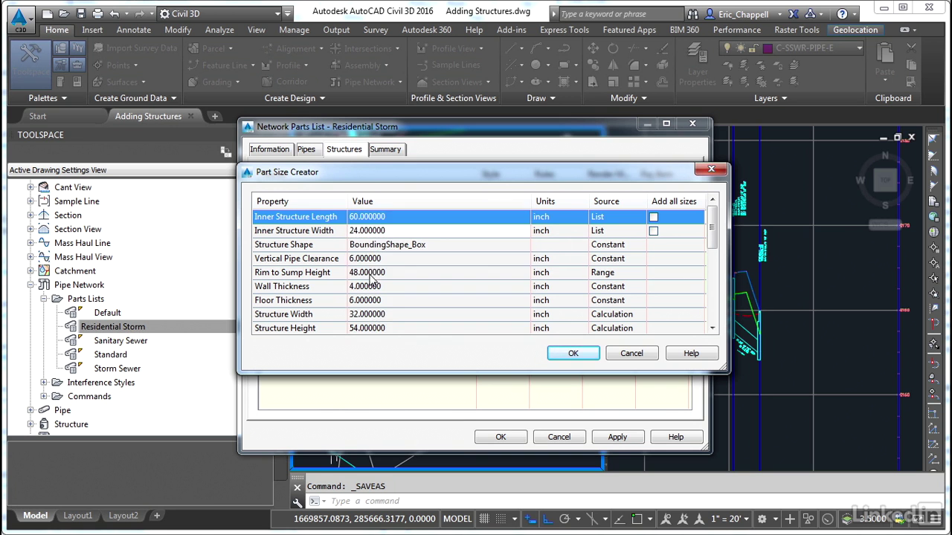
left_click(366, 220)
scroll(369, 238, "up", 2)
left_click(383, 256)
Step: Add the configured size to the rectangular junction family and rename the resulting structure Inlet
left_click(573, 354)
left_click(282, 218)
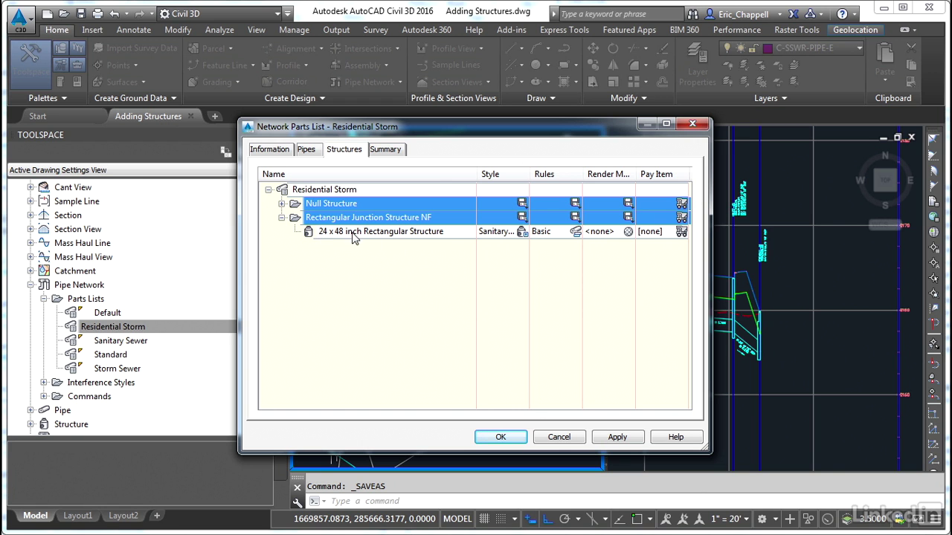
left_click(432, 232)
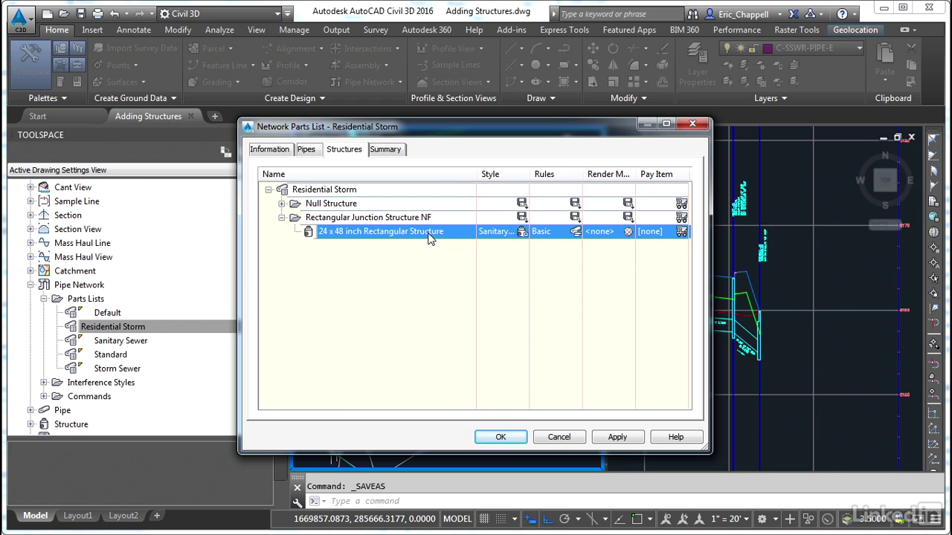
left_click(432, 233)
type("Inlet")
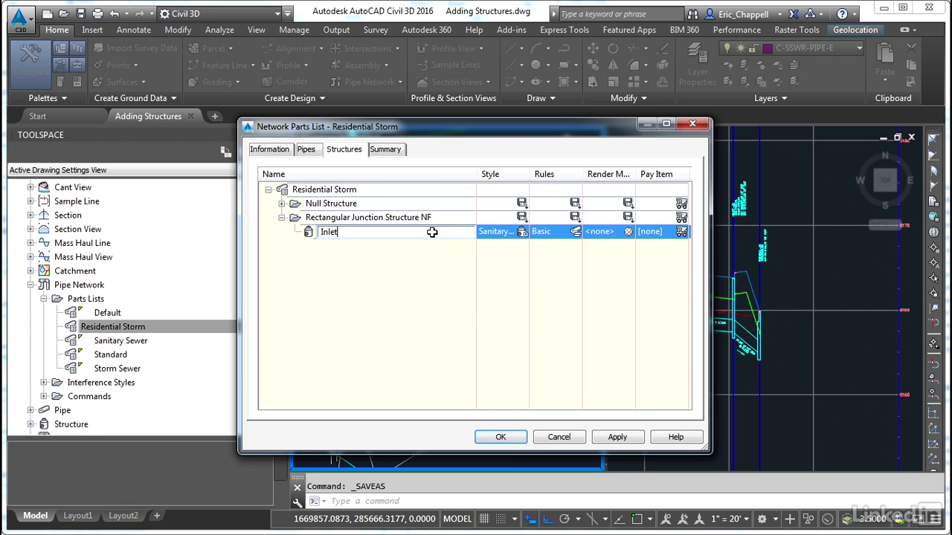
key("Return")
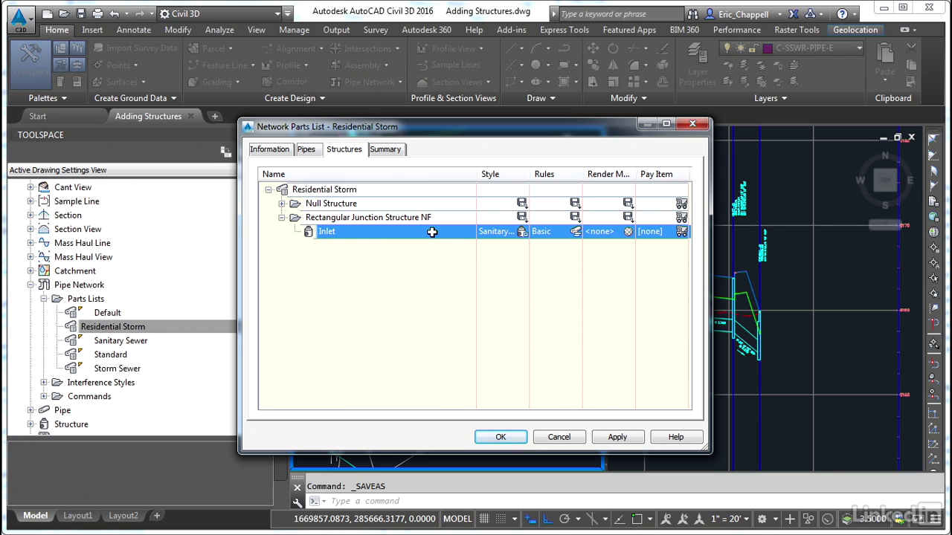
Step: Add a 24 x 24 inch part size to the rectangular junction family and rename it Yard Drain
right_click(384, 220)
left_click(416, 229)
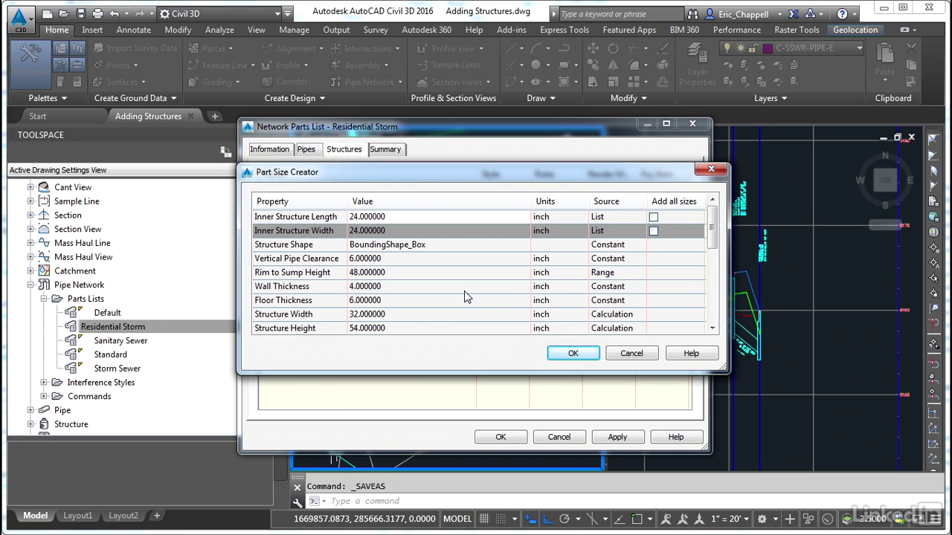
left_click(574, 353)
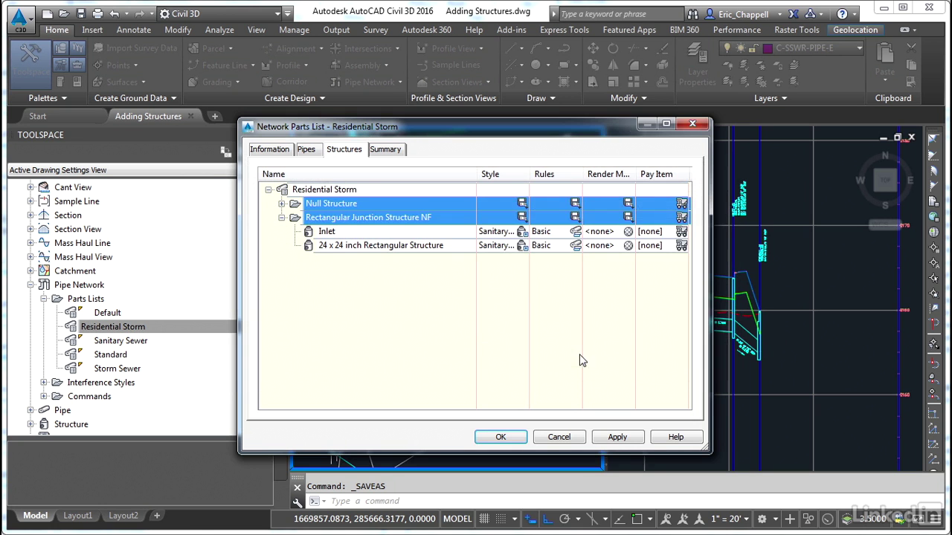
double_click(334, 249)
type("Yard Drain")
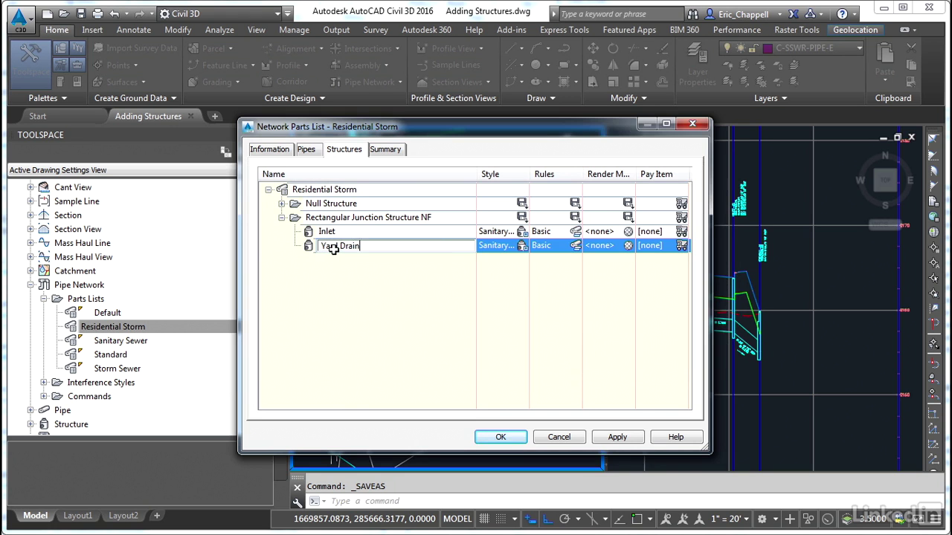
key("Return")
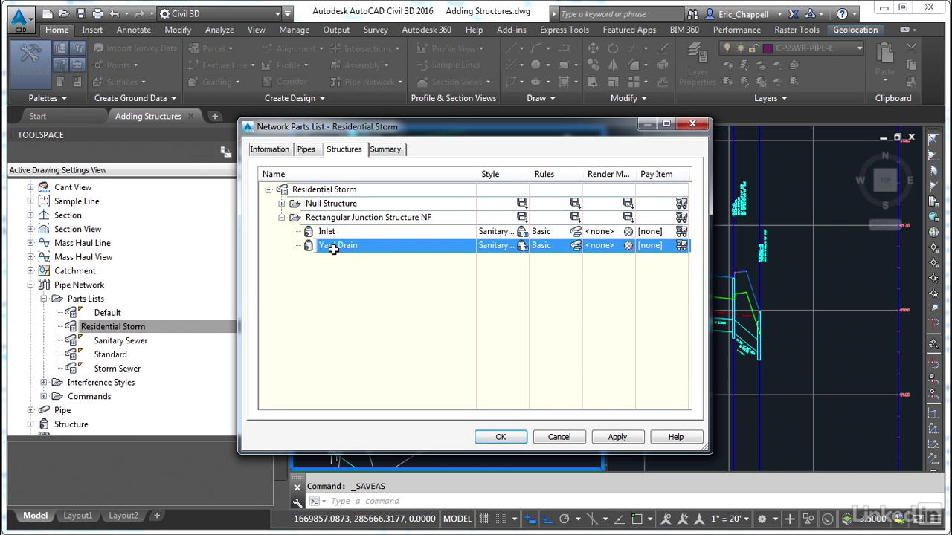
Step: Add the Concentric Cylindrical Structure part family to Residential Storm, previewing other framed junction structures in the catalog
right_click(351, 190)
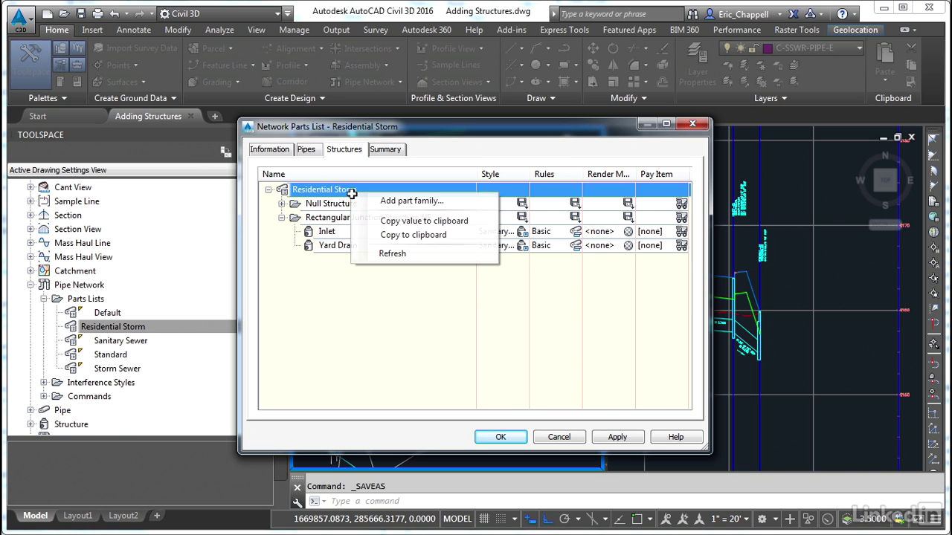
left_click(412, 201)
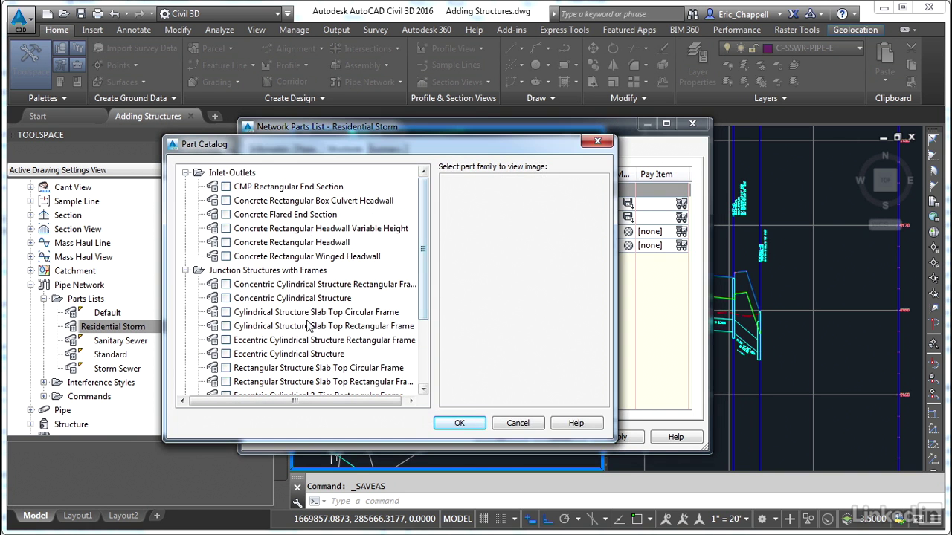
left_click(226, 299)
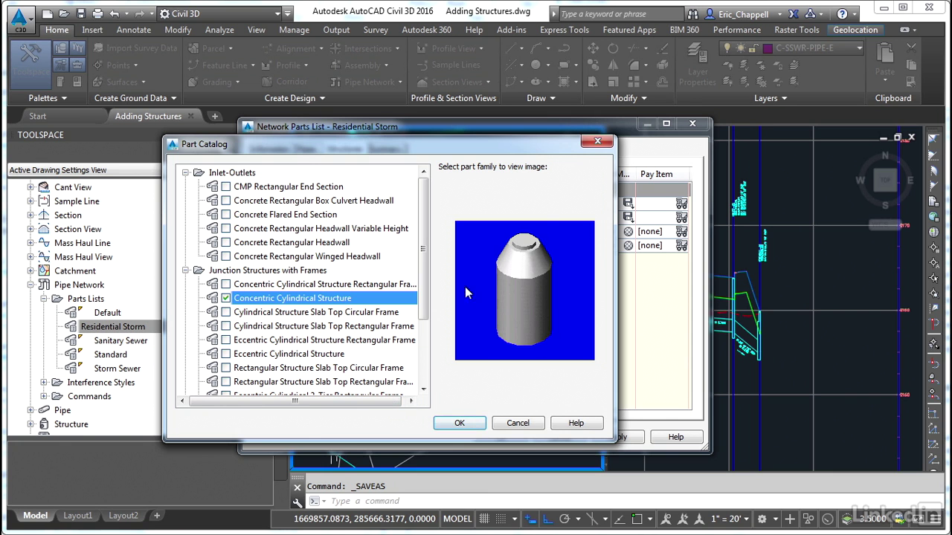
left_click(329, 313)
left_click(333, 326)
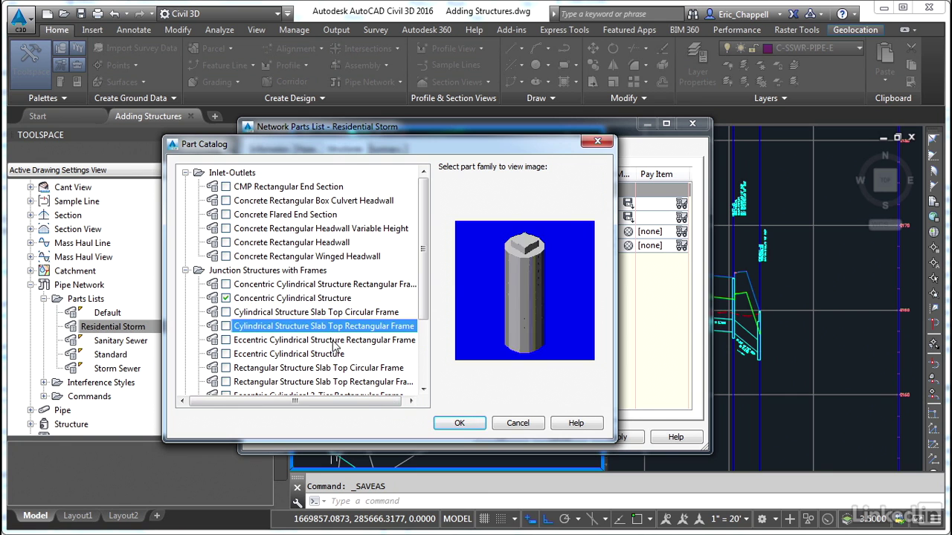
left_click(333, 340)
left_click(325, 355)
left_click(327, 369)
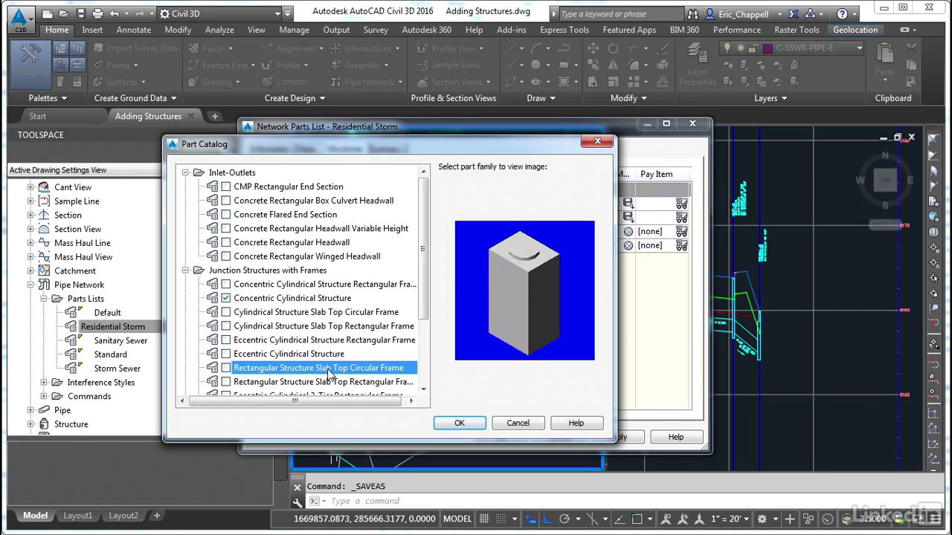
left_click(302, 299)
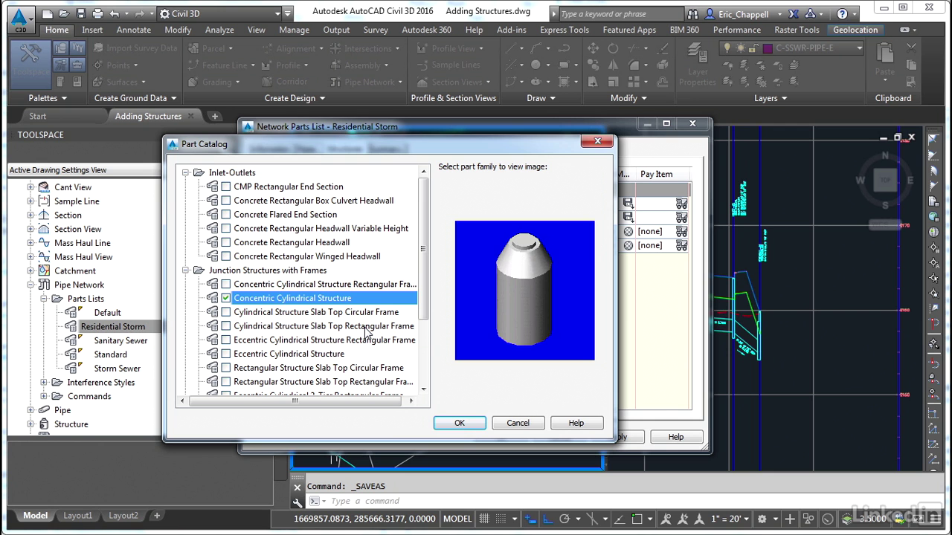
left_click(459, 424)
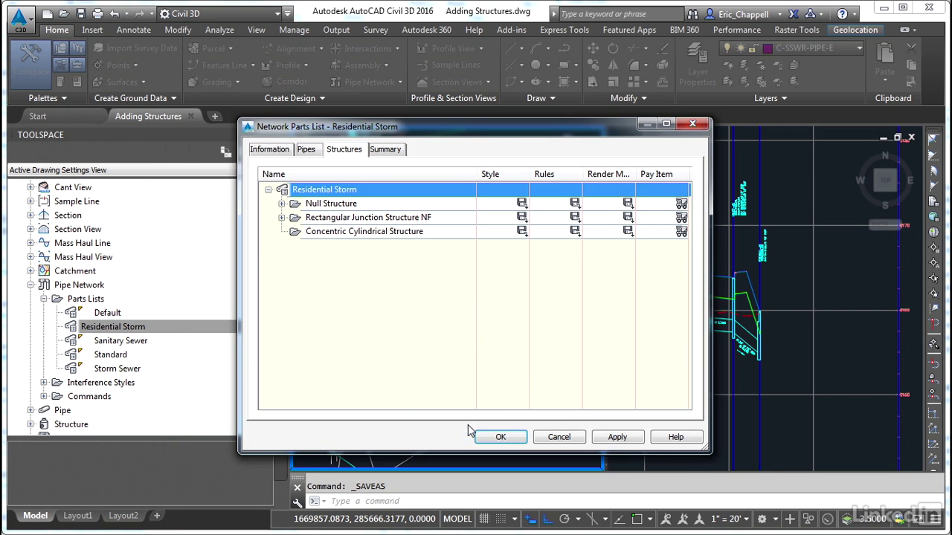
Step: Add part sizes for all frame diameters to the Concentric Cylindrical Structure family and expand the family
right_click(369, 232)
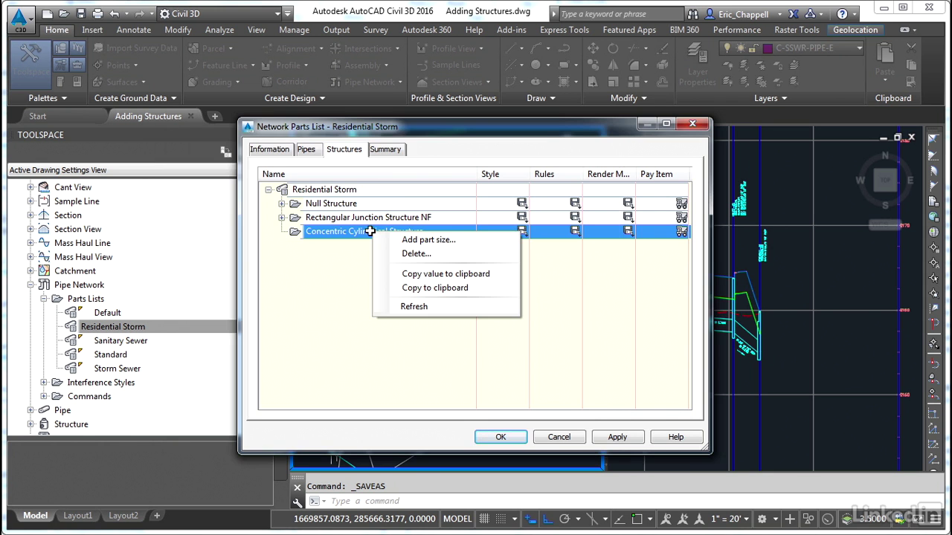
left_click(411, 239)
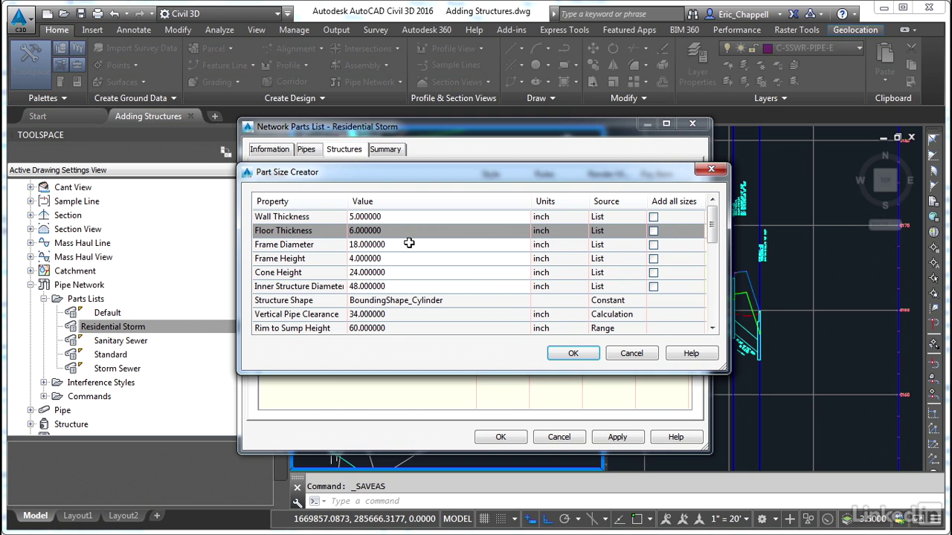
left_click(289, 247)
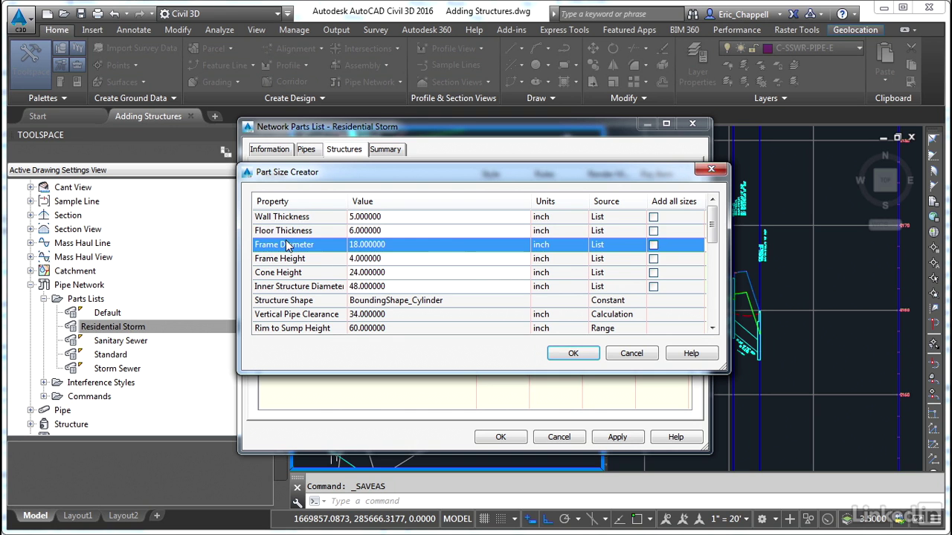
left_click(653, 245)
left_click(577, 354)
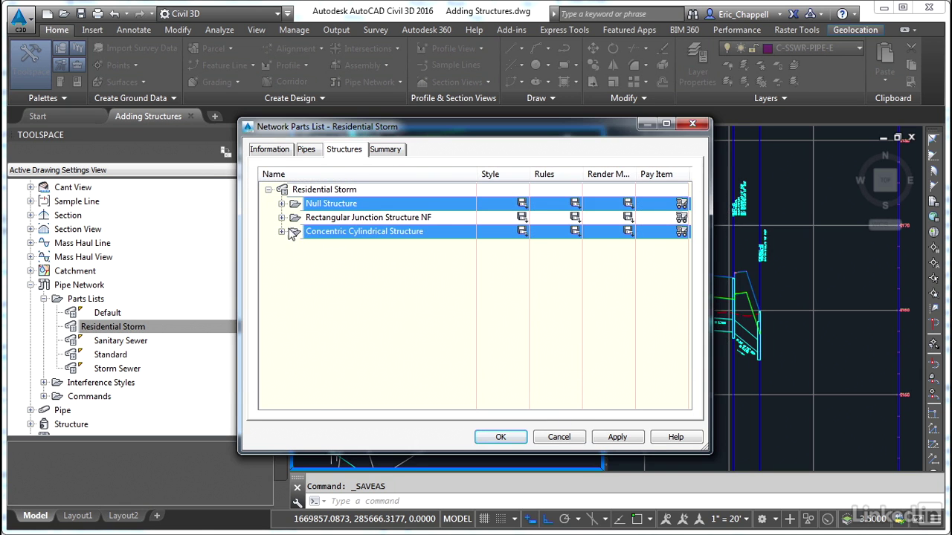
left_click(282, 232)
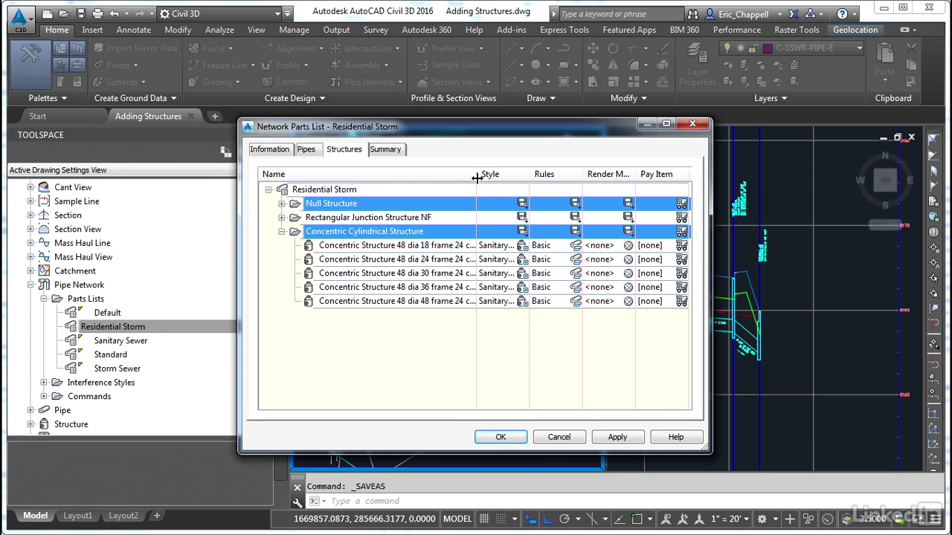
Step: Widen the name column and delete the 18, 30, 36 and 48 inch frame sizes from the Concentric Cylindrical Structure family
left_click_drag(475, 176, 529, 177)
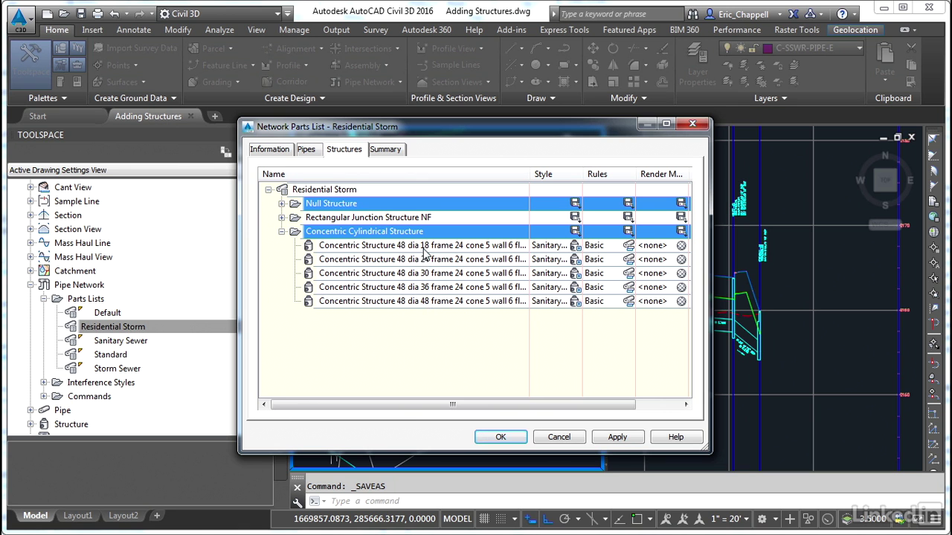
left_click(421, 248)
left_click(433, 273, "ctrl")
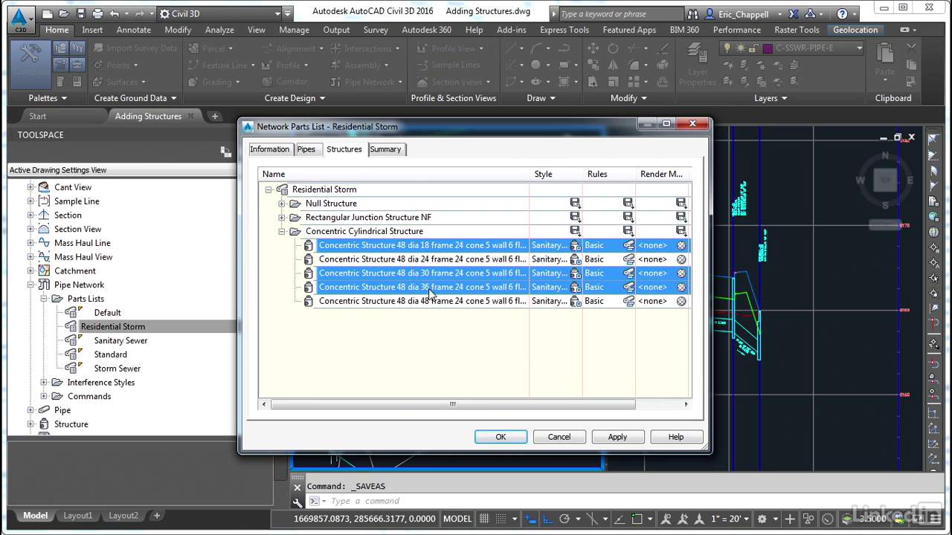
left_click(432, 287, "ctrl")
left_click(431, 301, "ctrl")
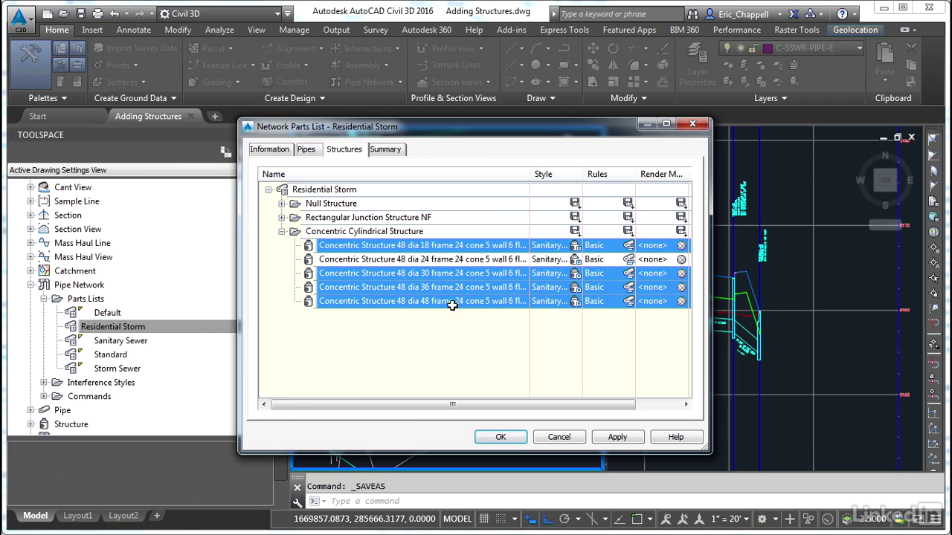
right_click(432, 274)
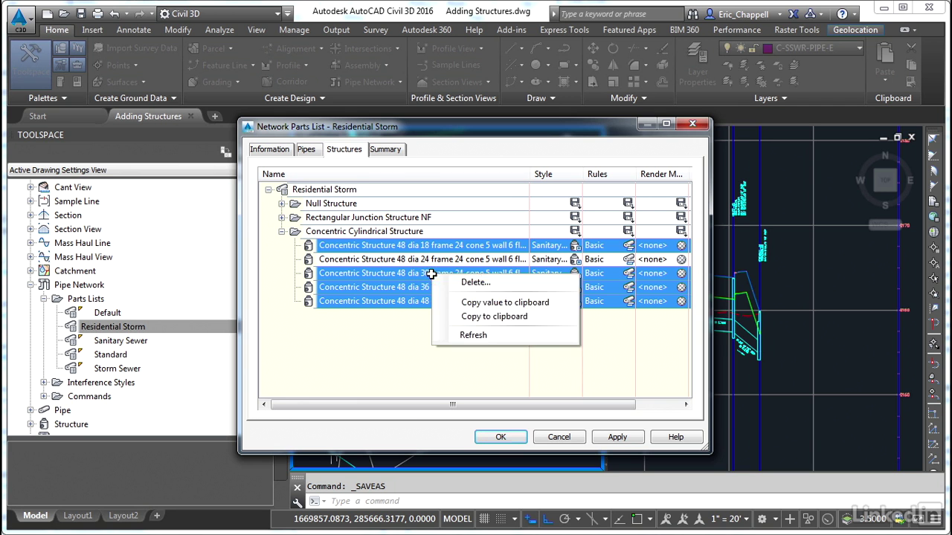
key("Escape")
key("Delete")
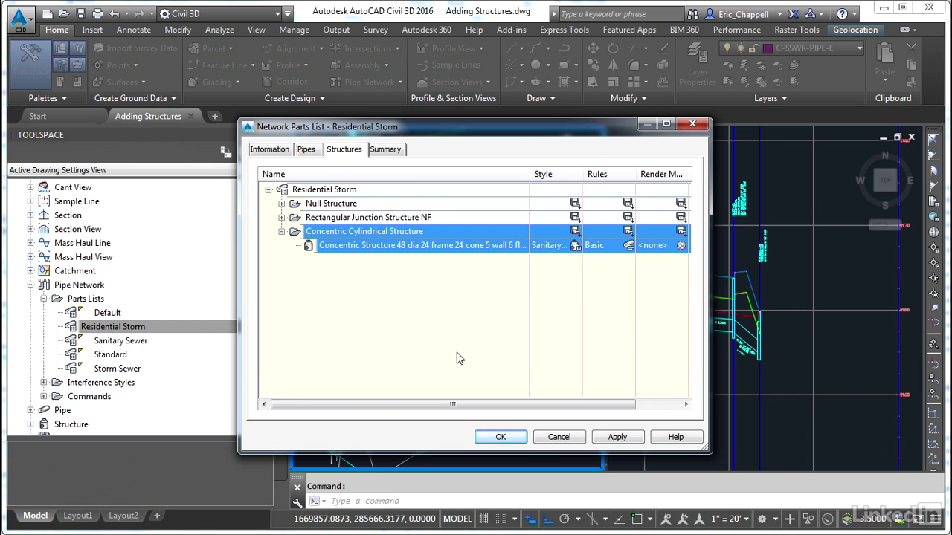
Step: Rename the remaining Concentric Cylindrical Structure part with the 24 inch frame to Storm Manhole
left_click(364, 249)
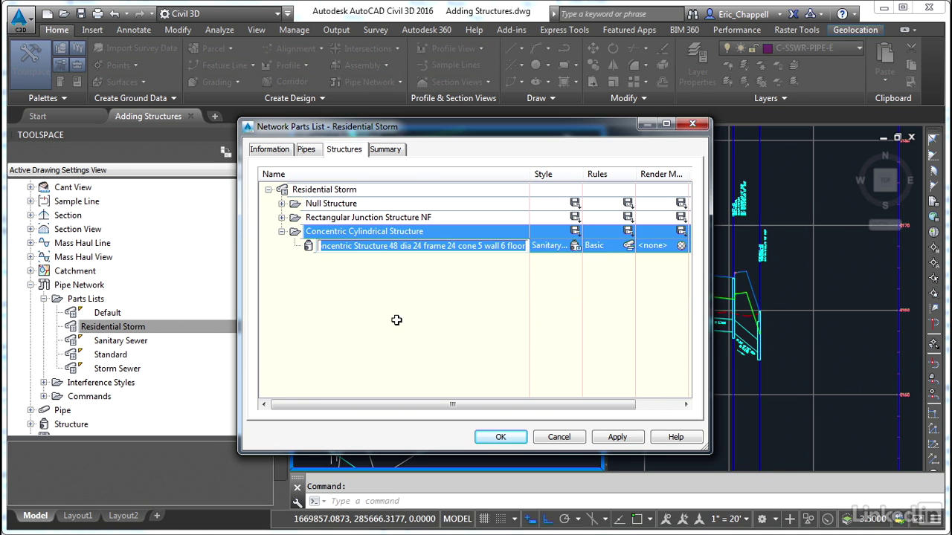
type("S")
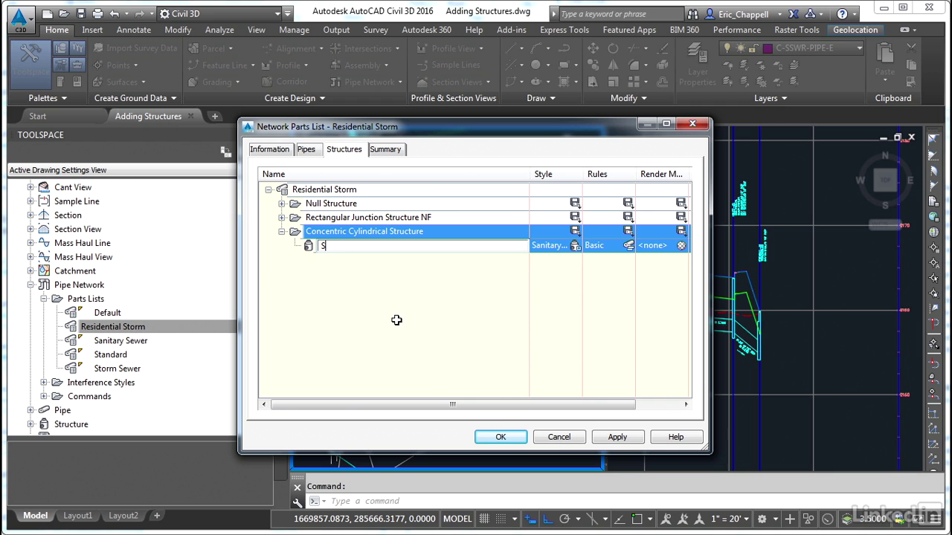
type("torm Manhole")
key("Return")
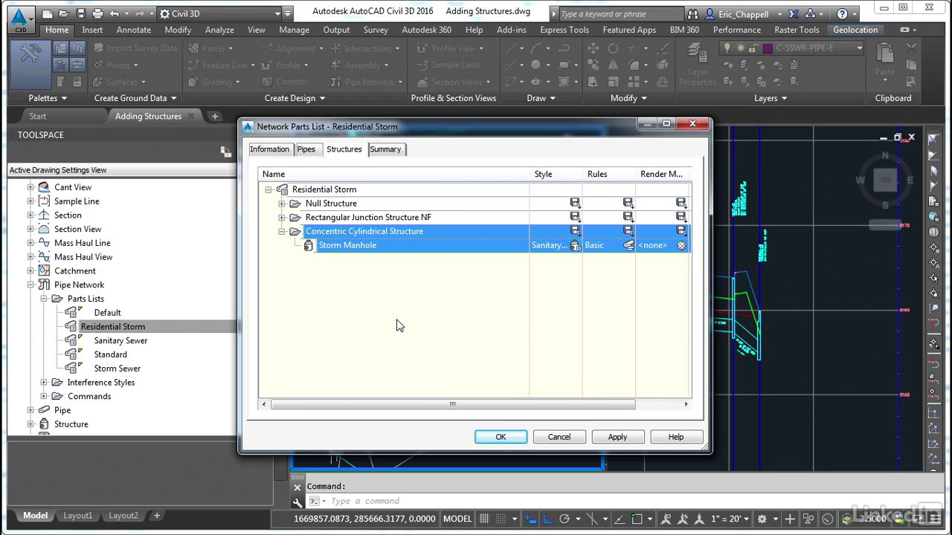
Step: Add the Concrete Rectangular Winged Headwall part family from the inlet-outlet structures to Residential Storm
right_click(336, 192)
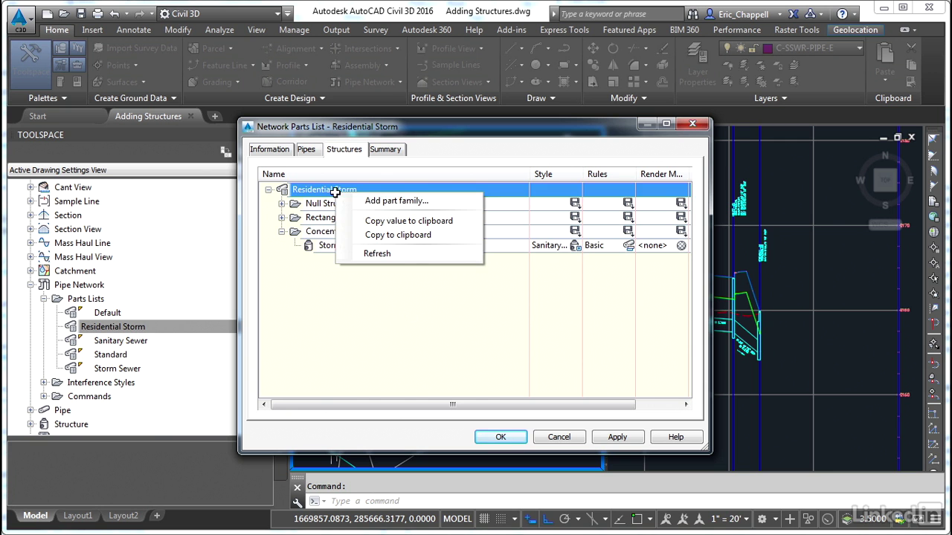
left_click(376, 202)
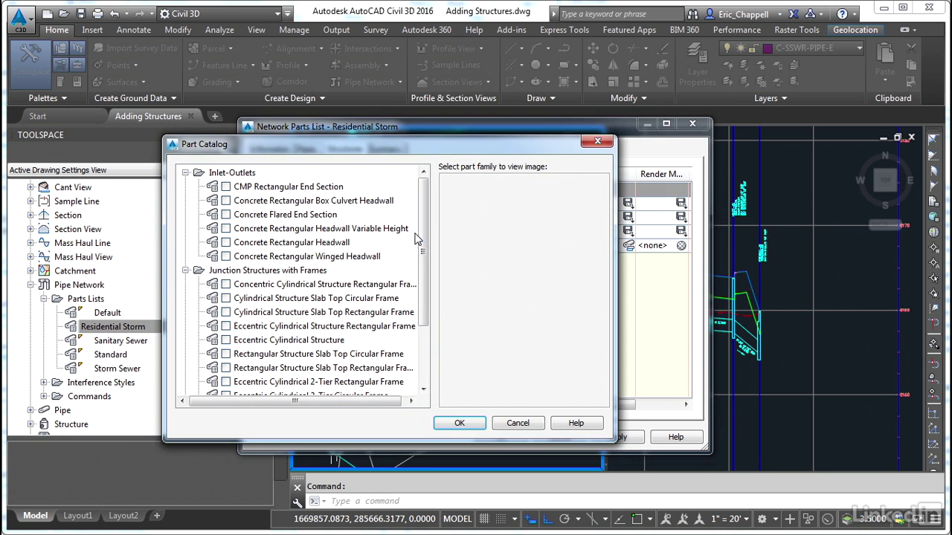
left_click(225, 256)
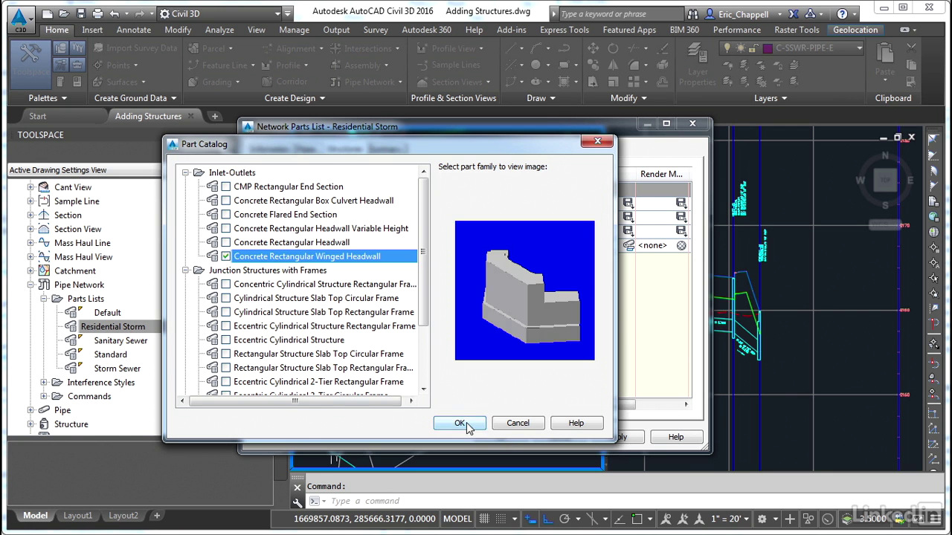
left_click(460, 423)
Step: Add part sizes for all headwall base widths to the Concrete Rectangular Winged Headwall family and expand the family
right_click(381, 246)
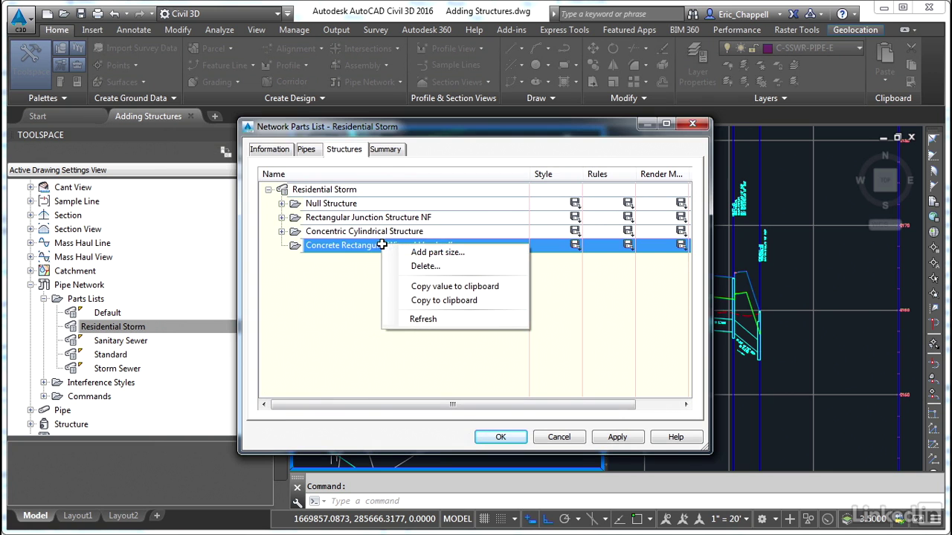
left_click(434, 252)
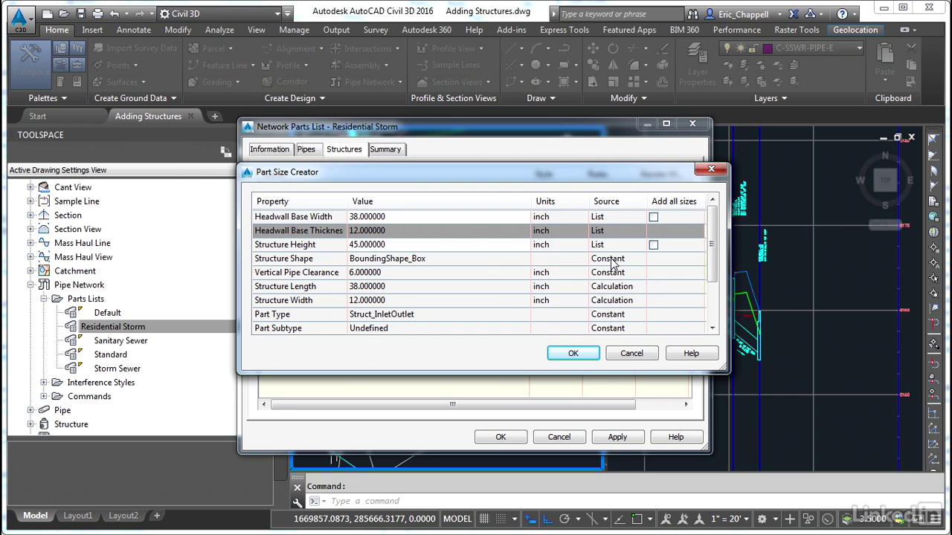
left_click(653, 216)
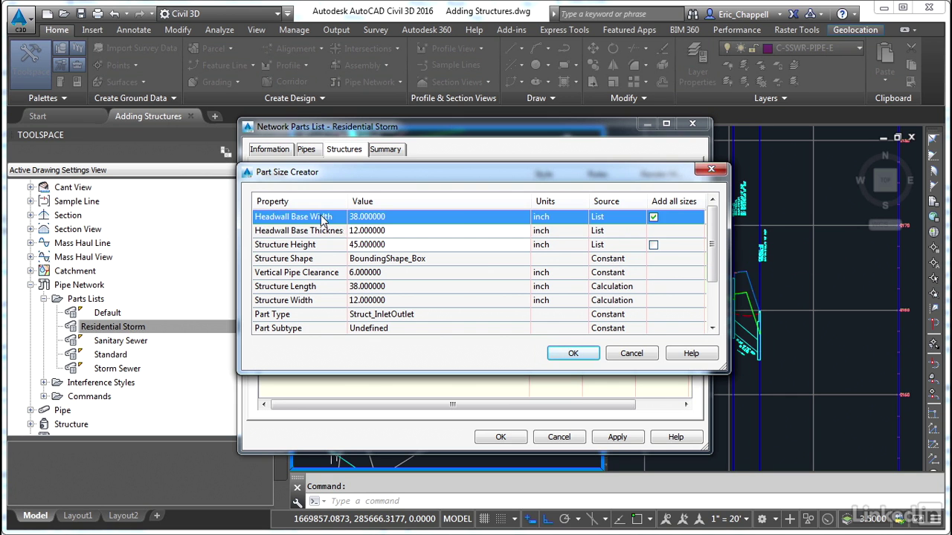
left_click(570, 353)
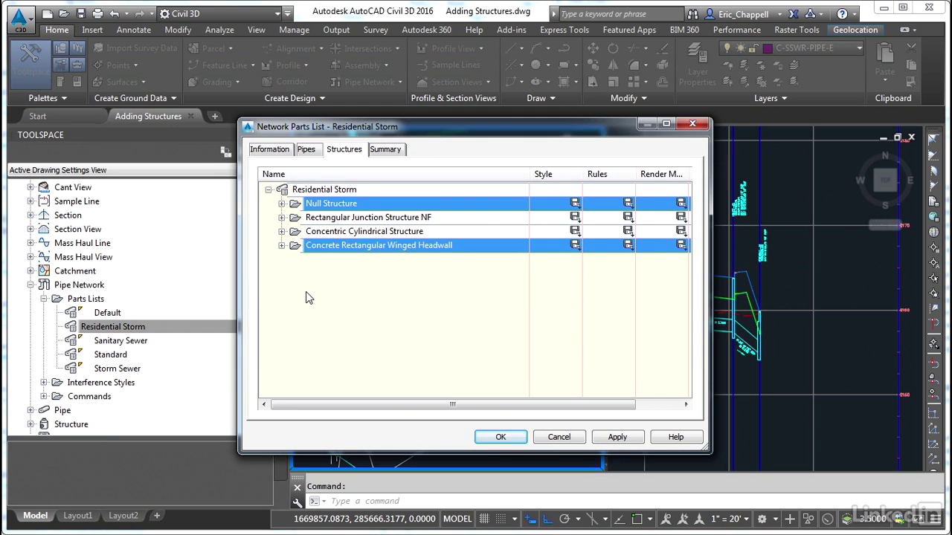
left_click(281, 245)
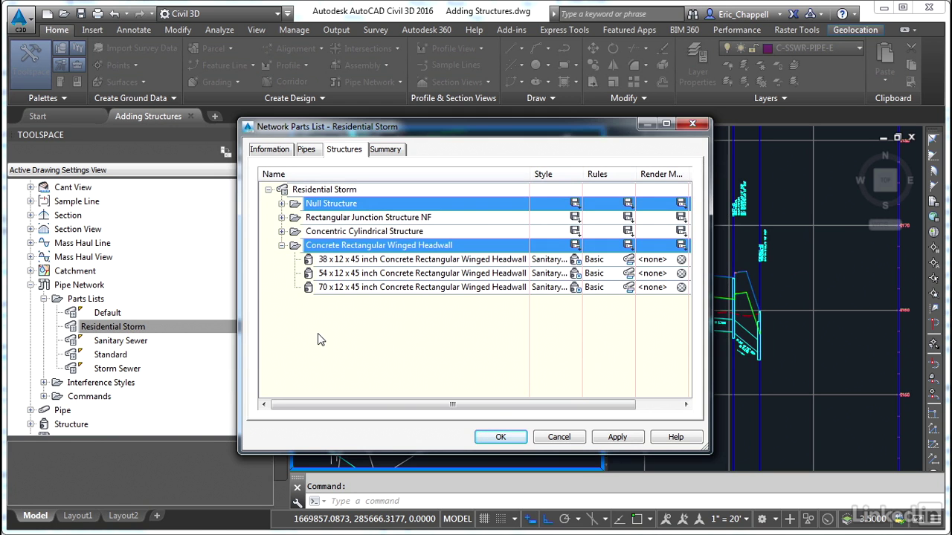